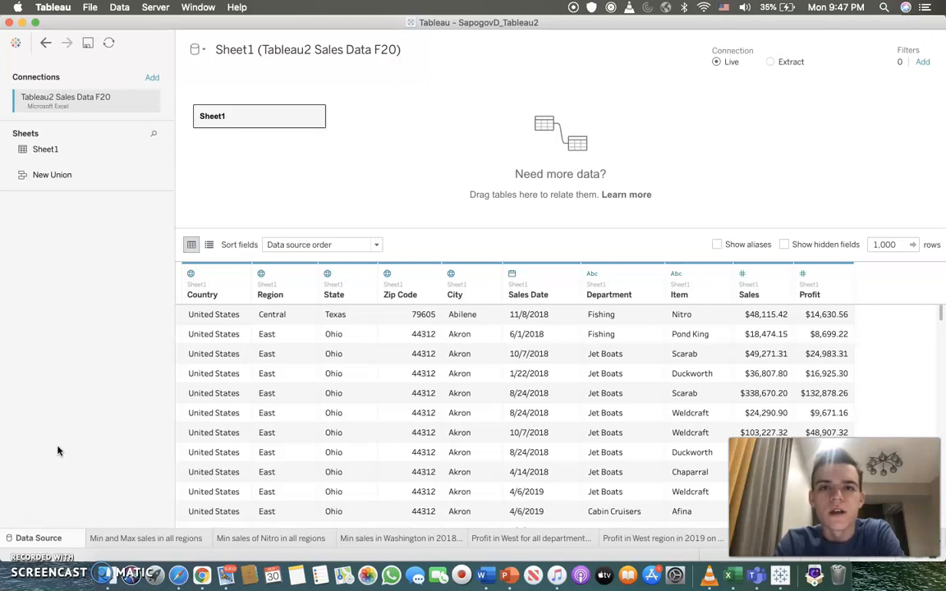
Review the Sheet1 data source and examine each region's minimum and maximum sales on the Min and Max sales in all regions worksheet
left_click(24, 530)
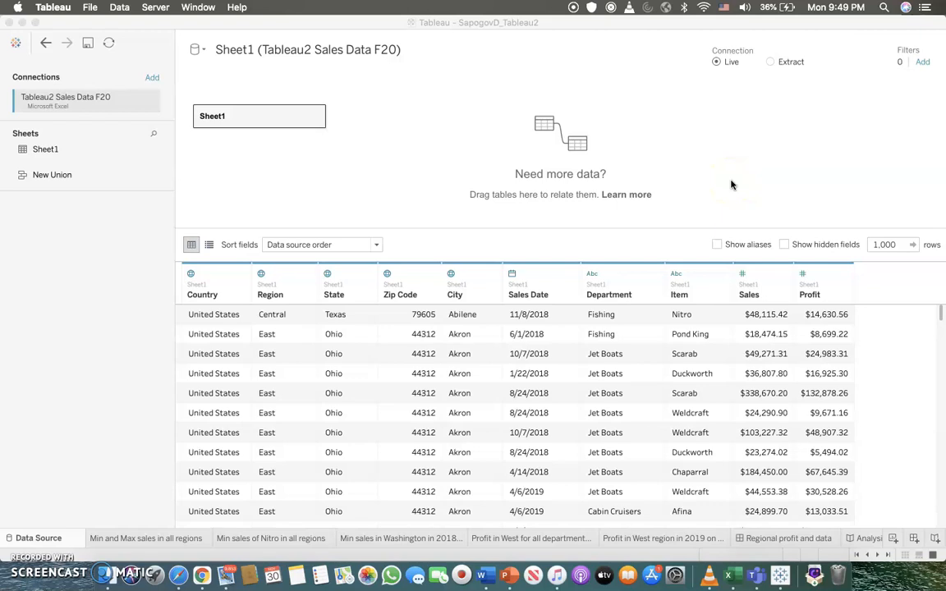
left_click(27, 538)
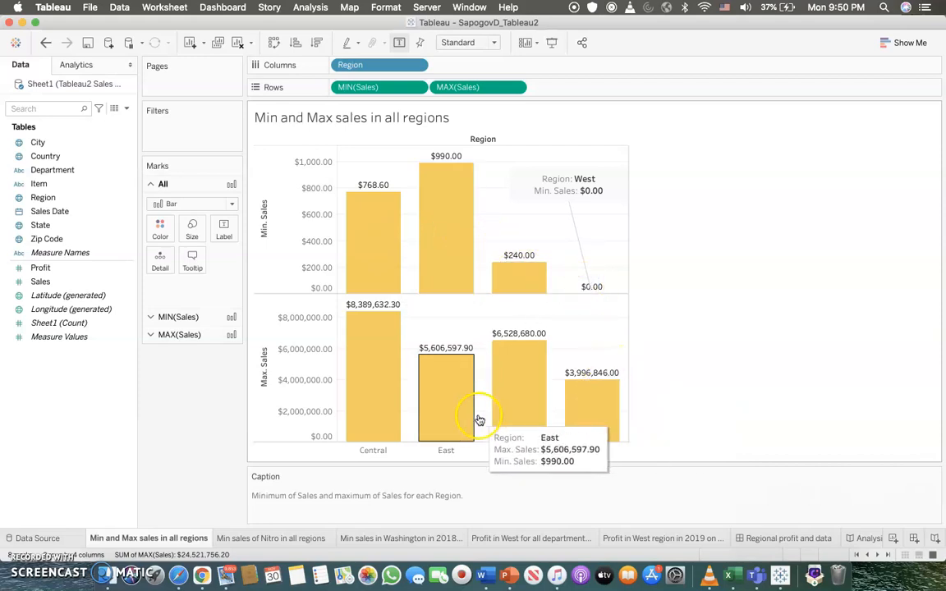
left_click(592, 291)
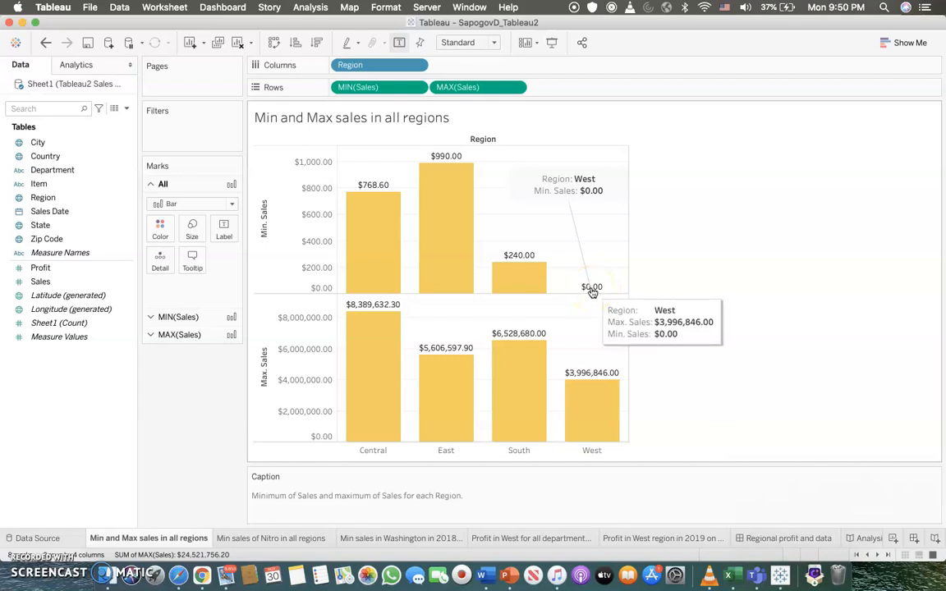
left_click(238, 475)
left_click(456, 343)
left_click(475, 332)
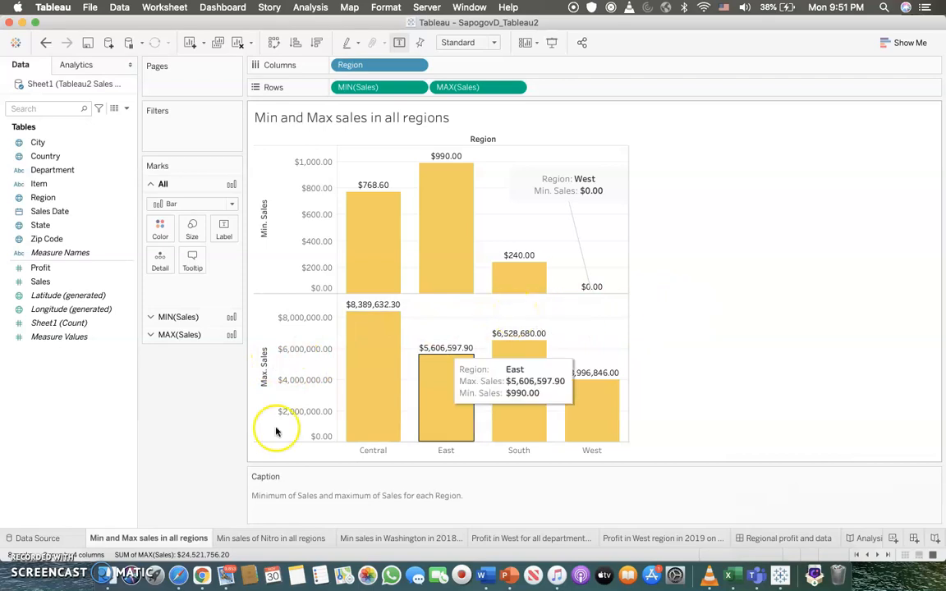
Examine the minimum Nitro sales by region and the minimum sales in Washington for 2018 and 2019 on their worksheets
left_click(20, 534)
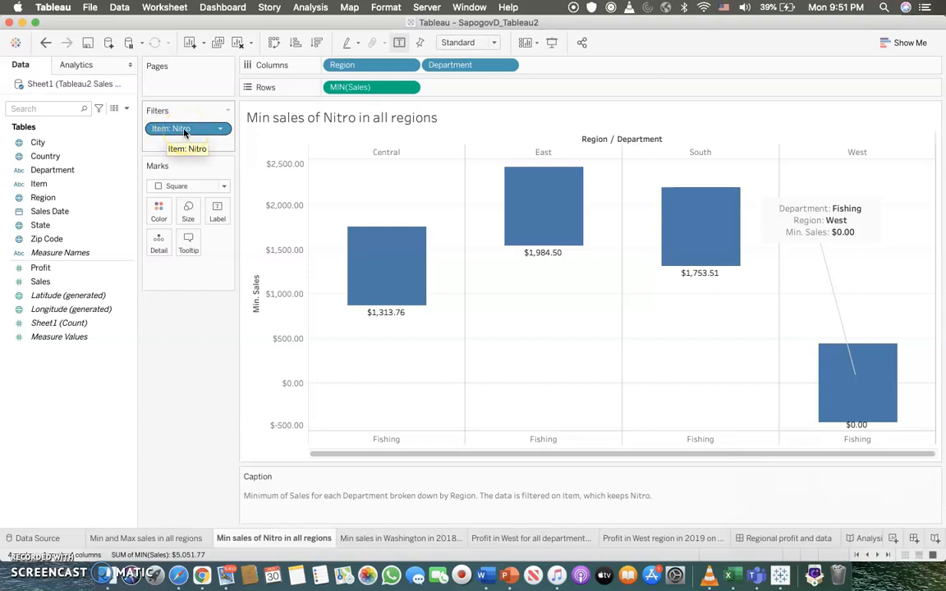
mouse_move(870, 369)
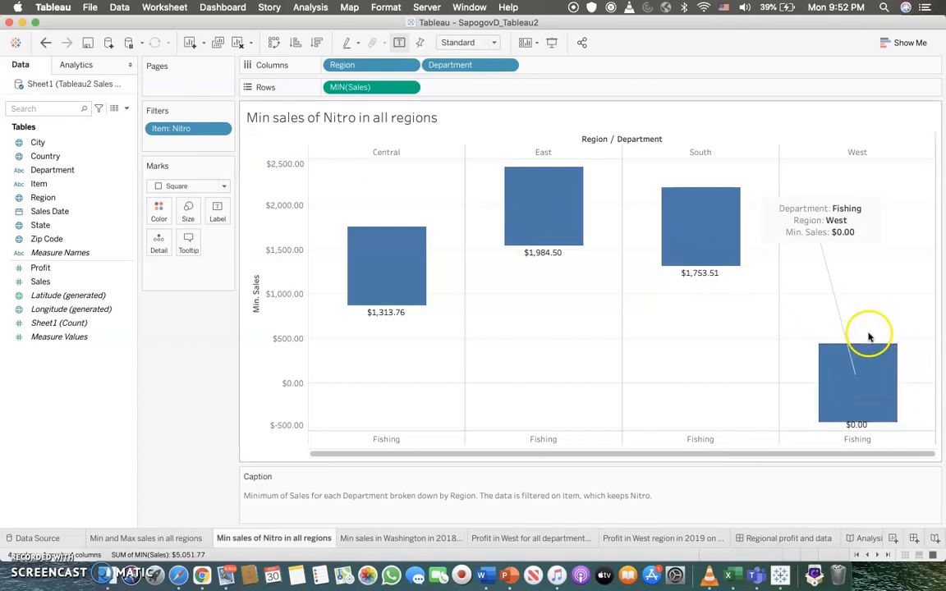
left_click(818, 213)
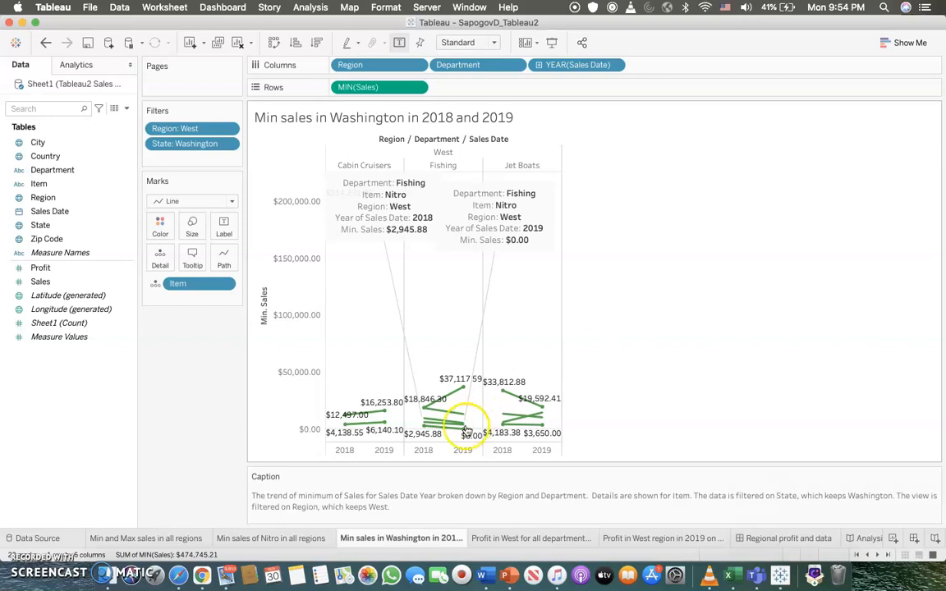
mouse_move(457, 432)
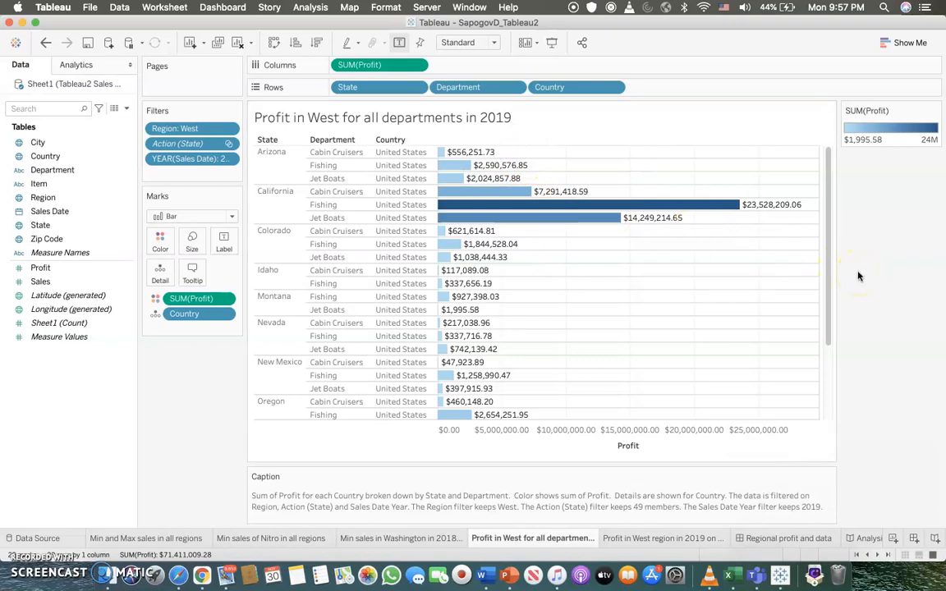
Examine profit by state and department across the whole Profit in West for all departments in 2019 bar chart
mouse_move(760, 216)
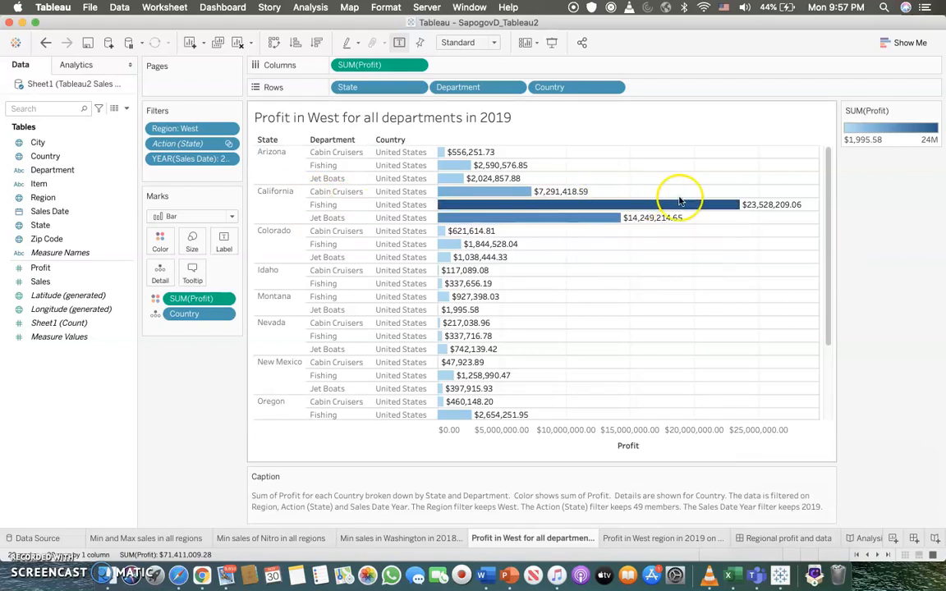
scroll(779, 249, "down", 3)
scroll(779, 249, "up", 3)
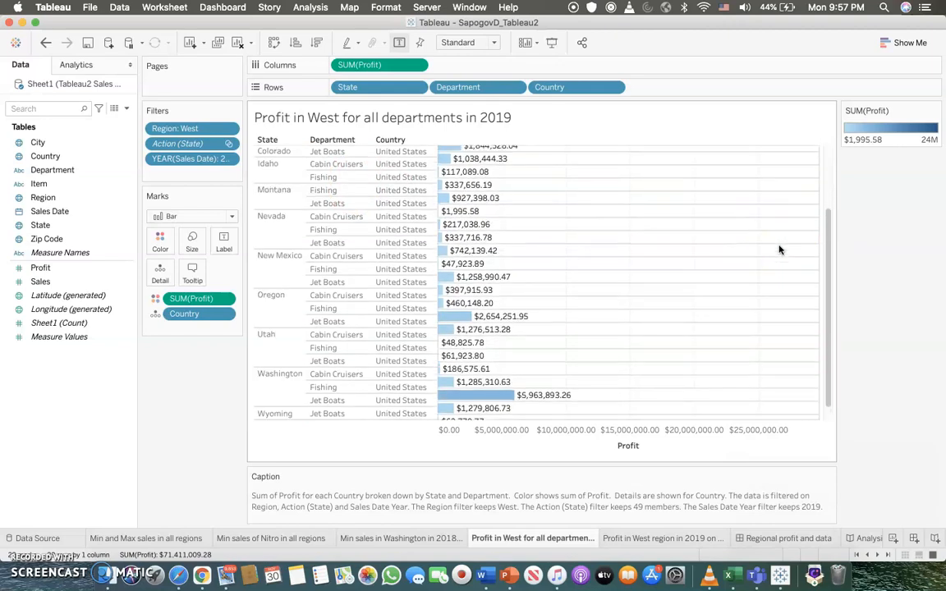
mouse_move(707, 210)
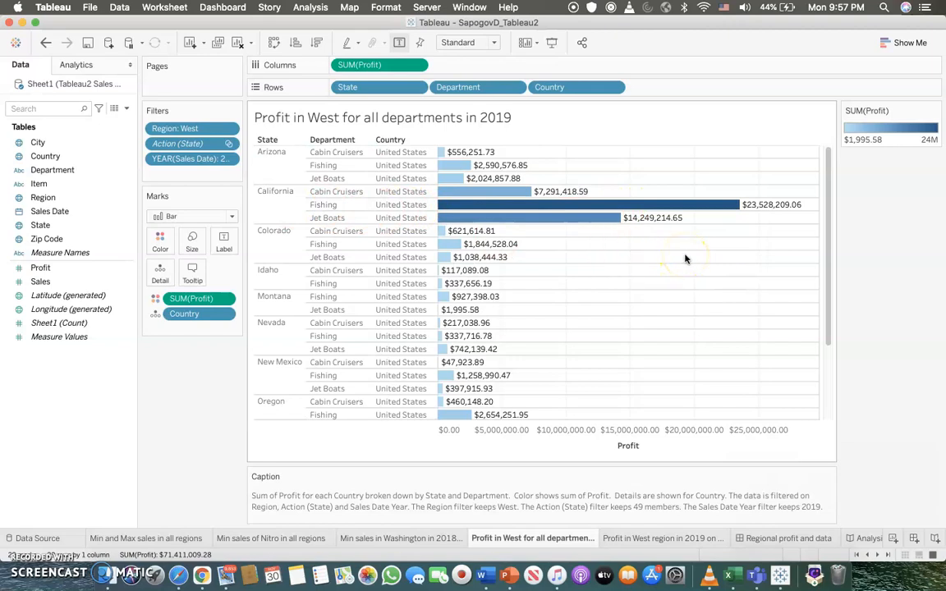
left_click(599, 270)
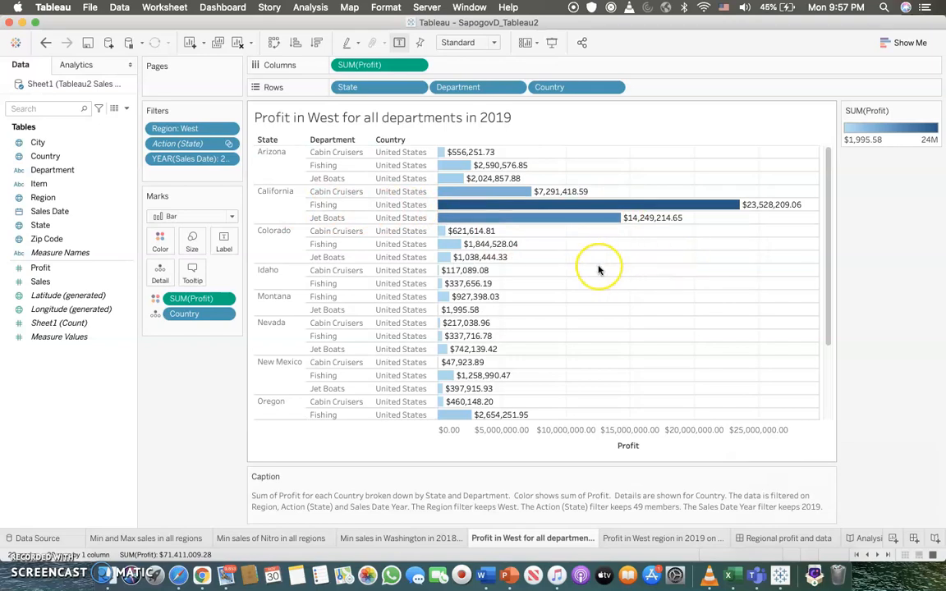
scroll(599, 270, "down", 3)
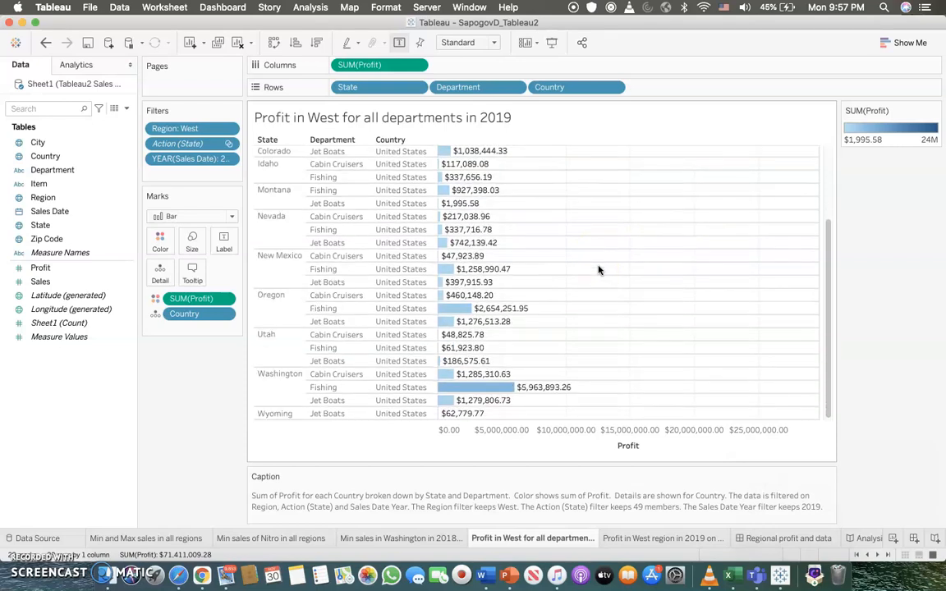
scroll(599, 269, "up", 3)
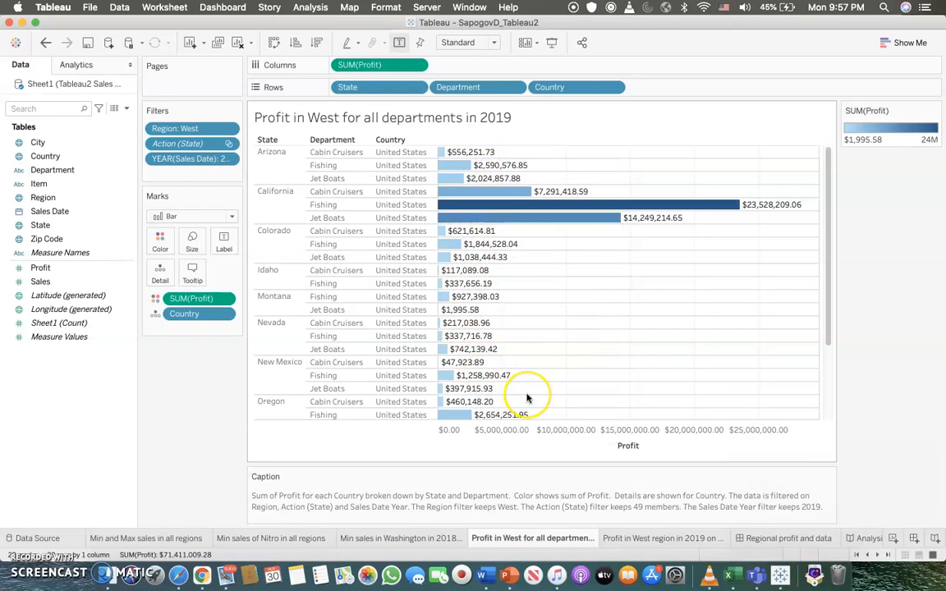
scroll(527, 398, "down", 3)
Inspect the profits of California, Washington and Oregon on the Profit in West region in 2019 map worksheet
left_click(28, 538)
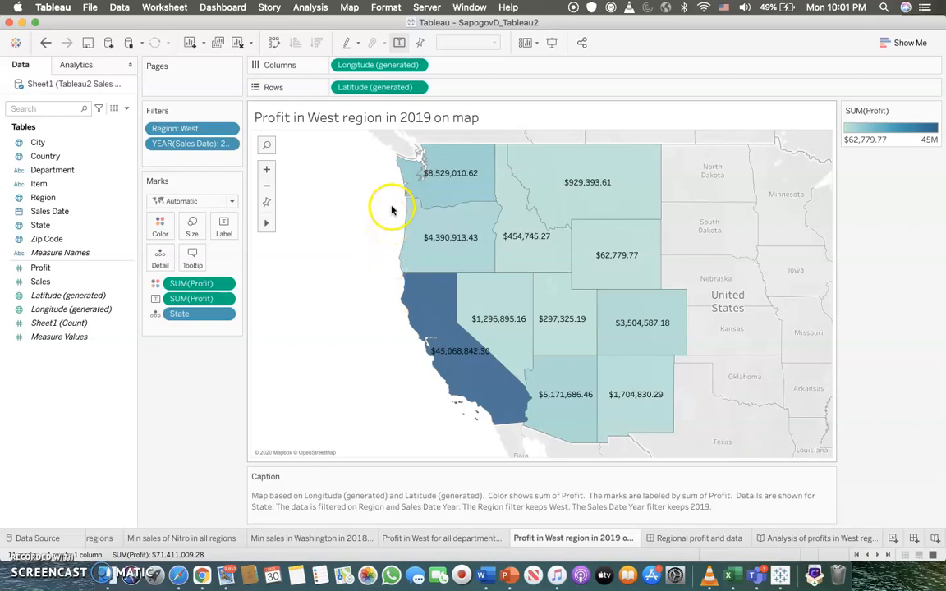
mouse_move(418, 326)
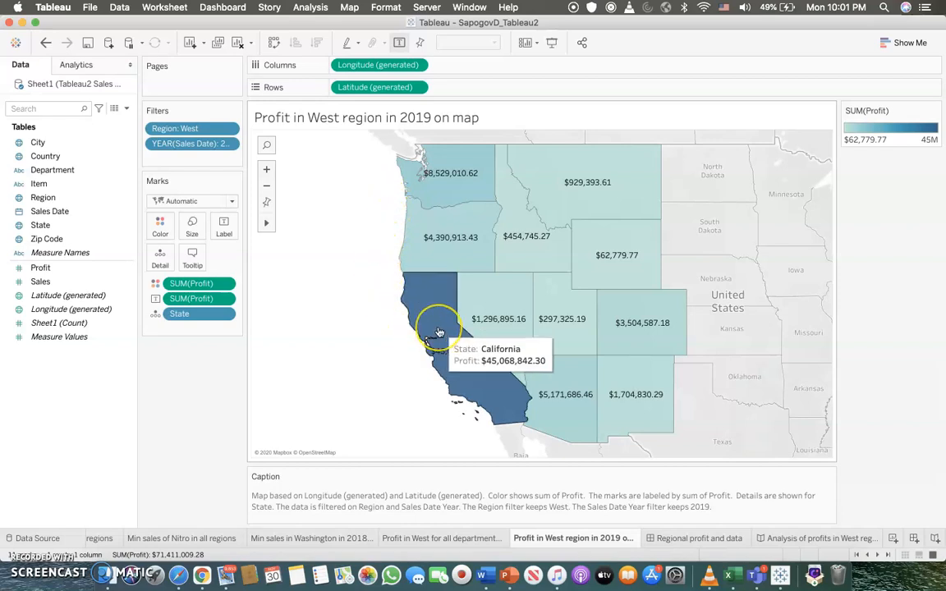
mouse_move(452, 188)
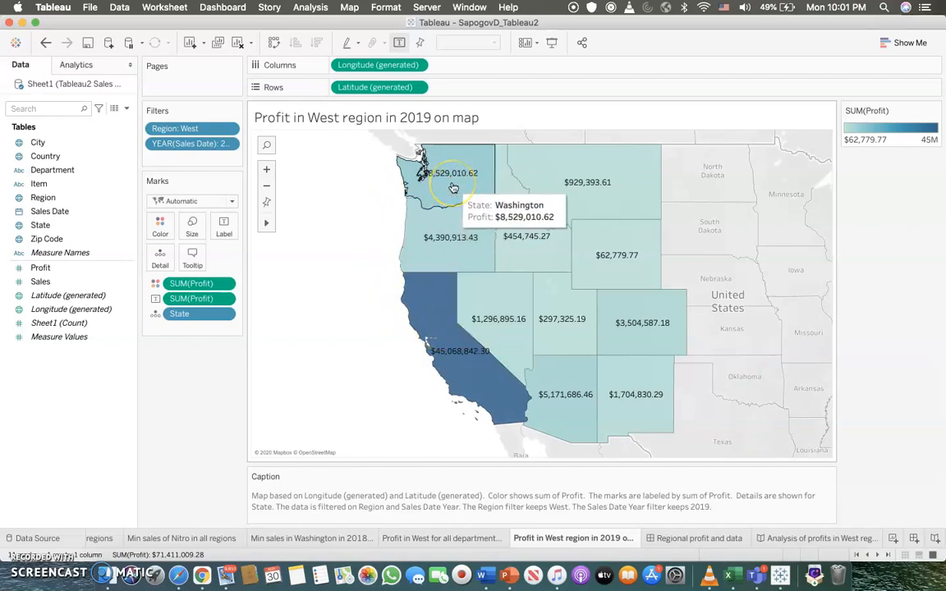
left_click(445, 229)
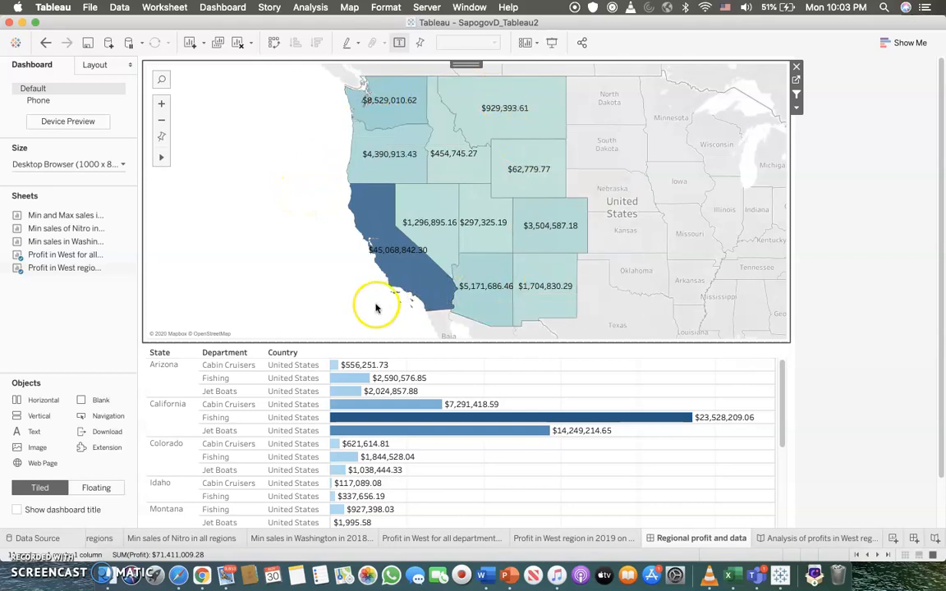
Filter the Regional profit and data dashboard to Washington from the map and inspect the profit of its departments
mouse_move(413, 404)
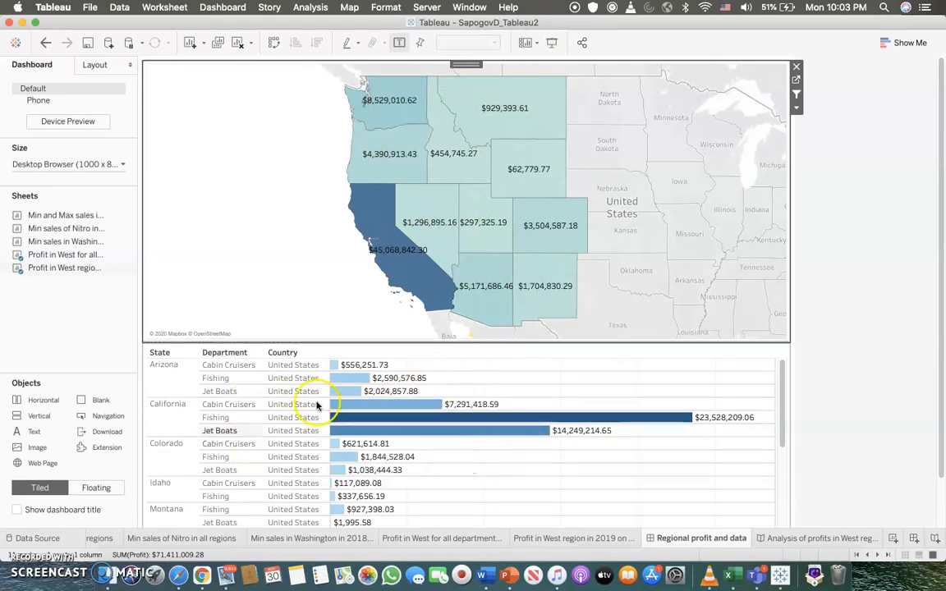
left_click(361, 100)
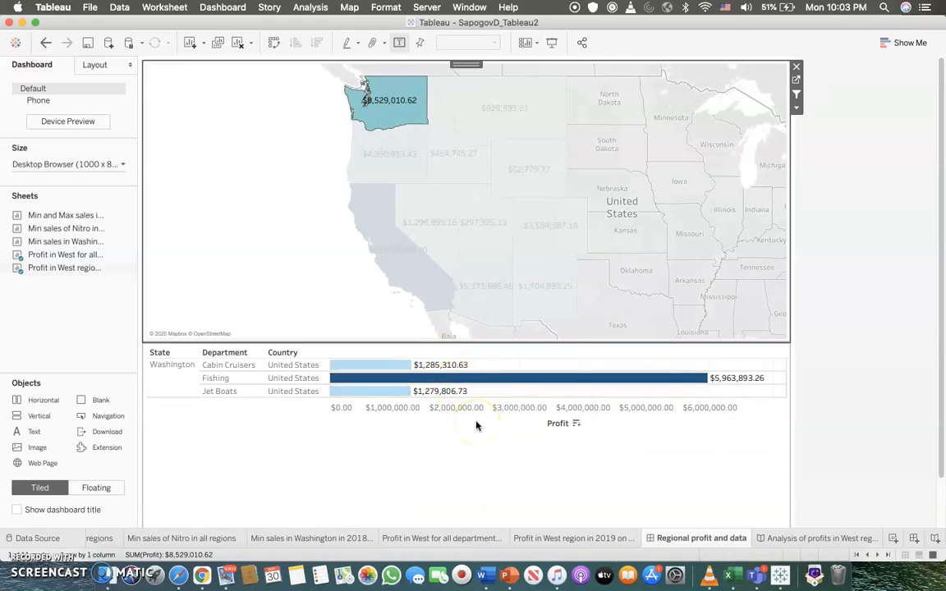
mouse_move(492, 371)
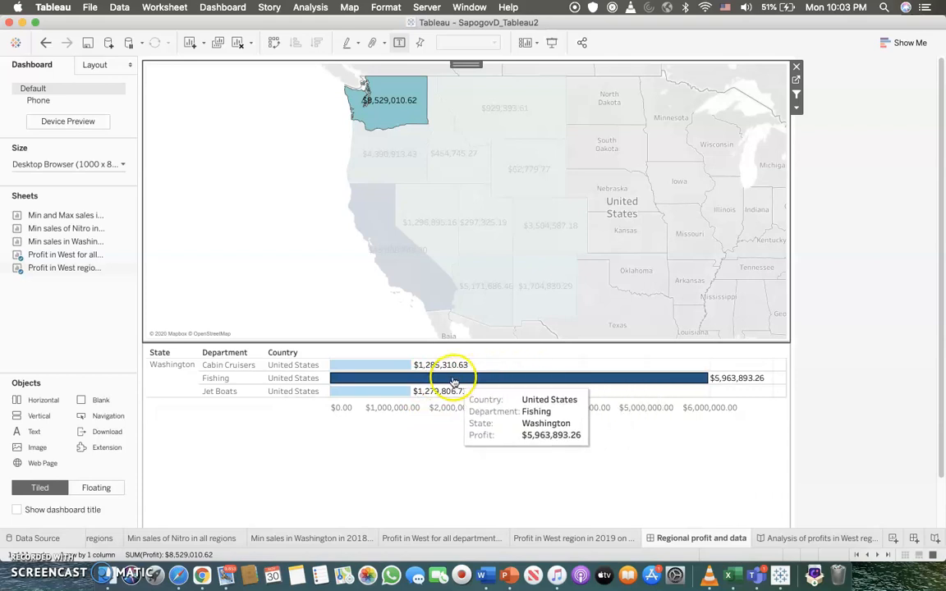
mouse_move(389, 395)
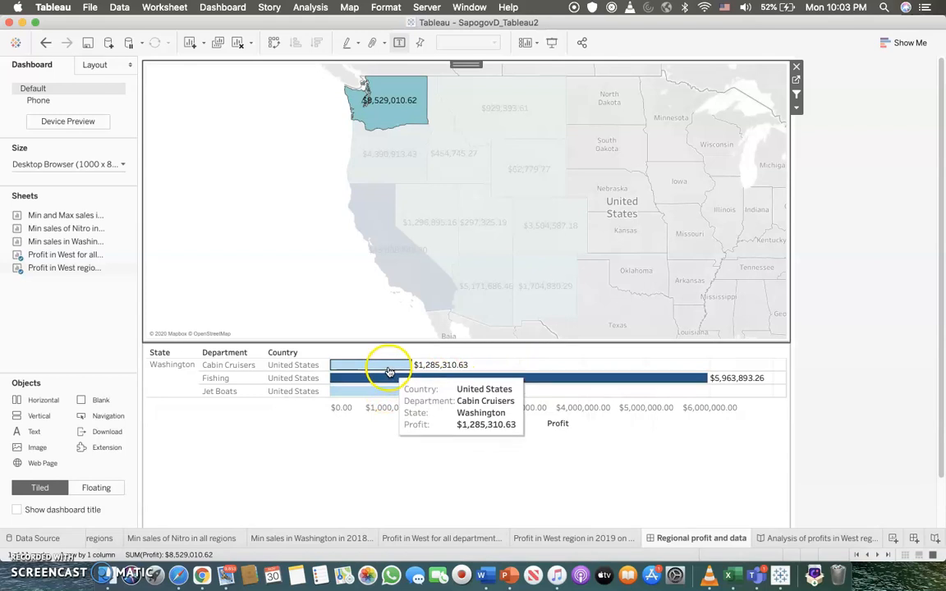
Show department profits for Oregon, California and Utah one after another using the dashboard map, and clear the state selection
left_click(397, 174)
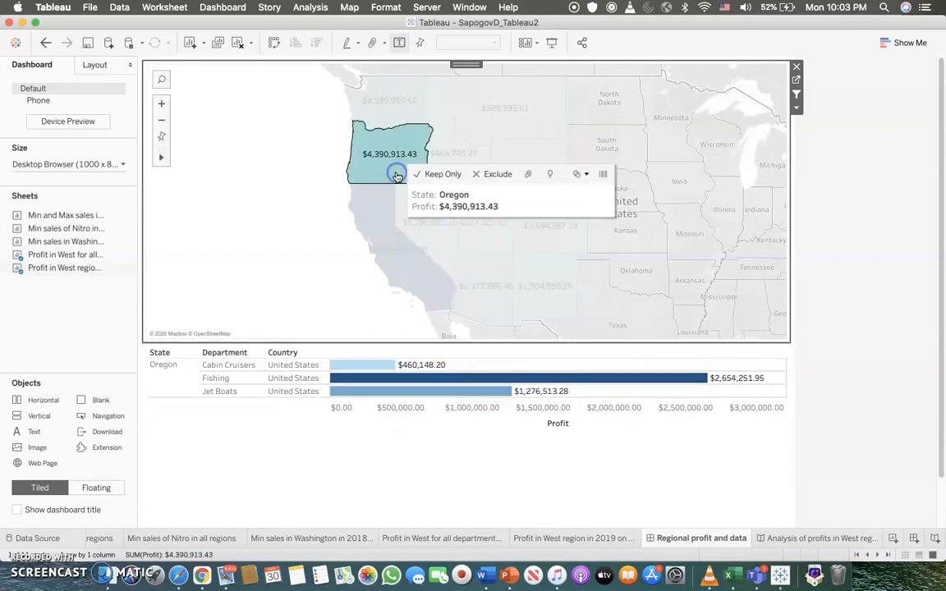
left_click(423, 285)
left_click(478, 219)
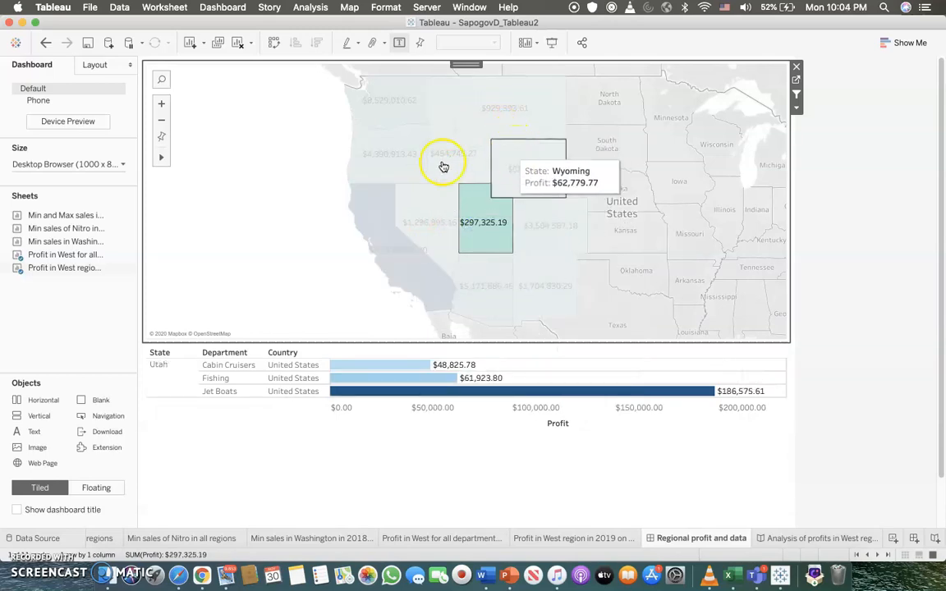
left_click(323, 169)
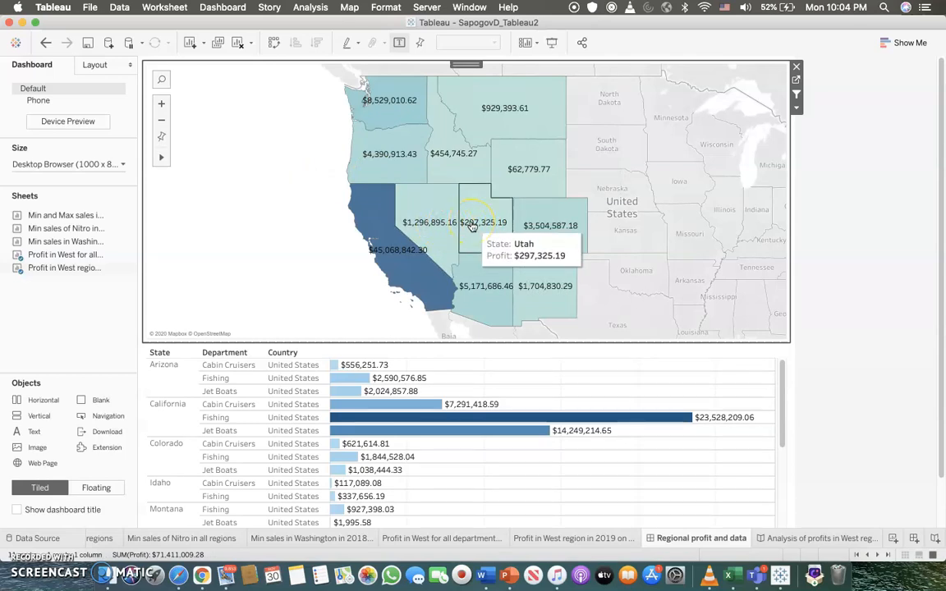
Show department profits for Arizona and Wyoming using the dashboard map, and clear the state selection
left_click(492, 294)
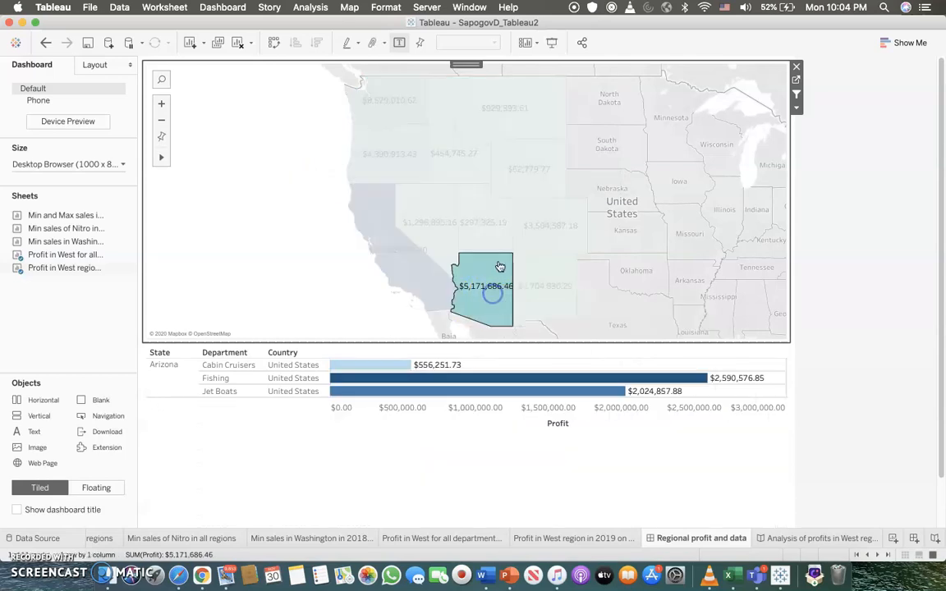
left_click(518, 168)
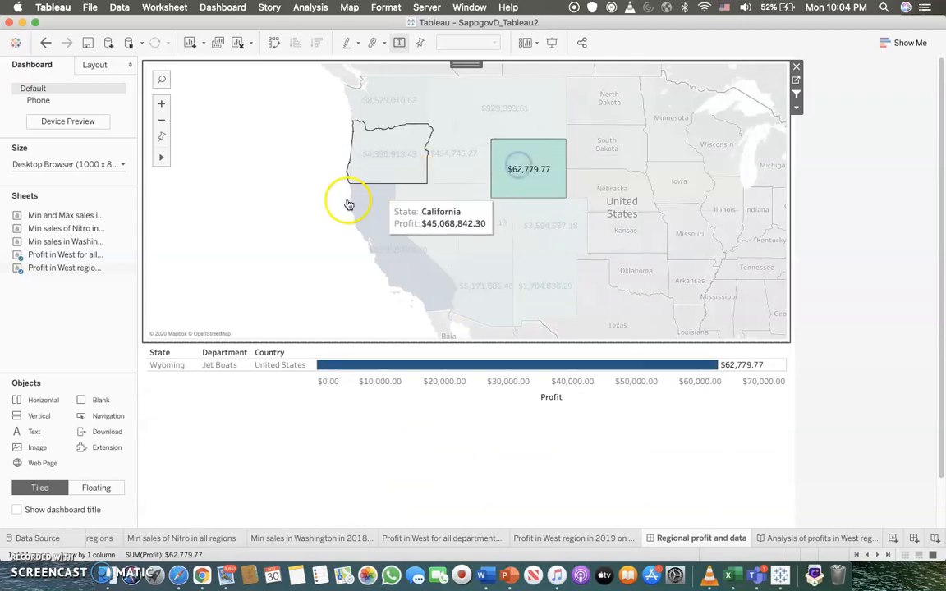
left_click(288, 215)
Open the Analysis of profits in West region story and review its first point about minimum sales in the West region
left_click(27, 534)
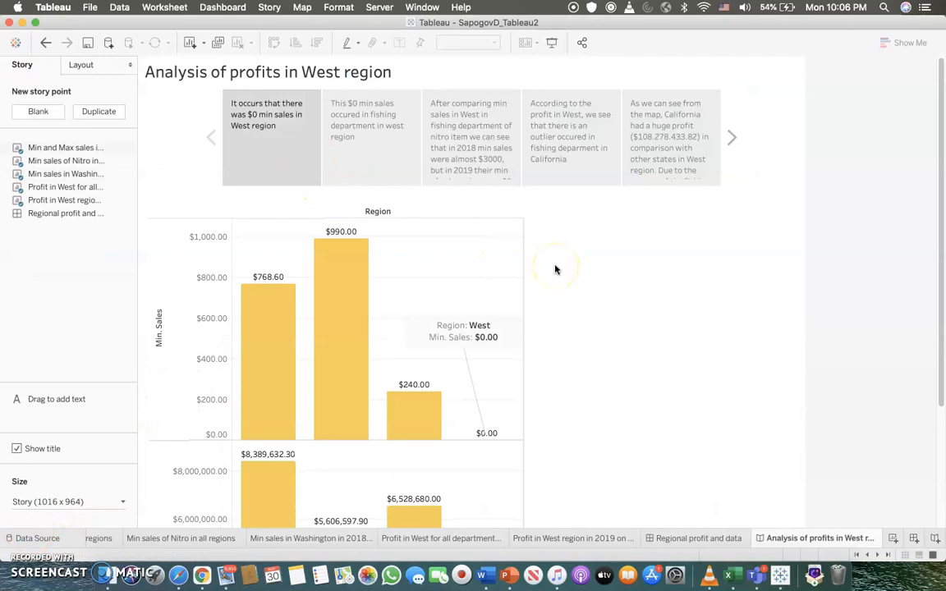
scroll(555, 270, "down", 3)
scroll(555, 269, "up", 2)
scroll(555, 269, "up", 1)
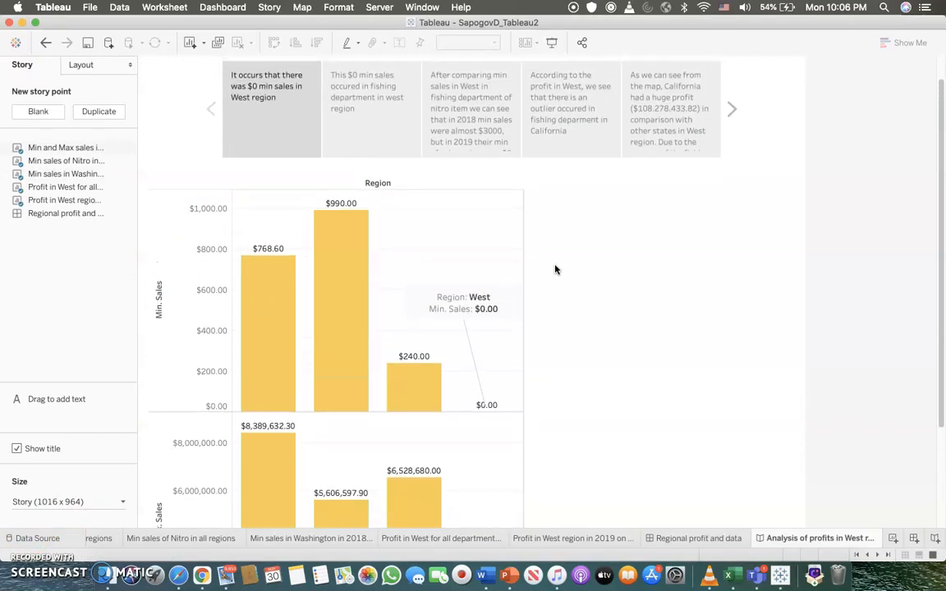
scroll(555, 270, "up", 2)
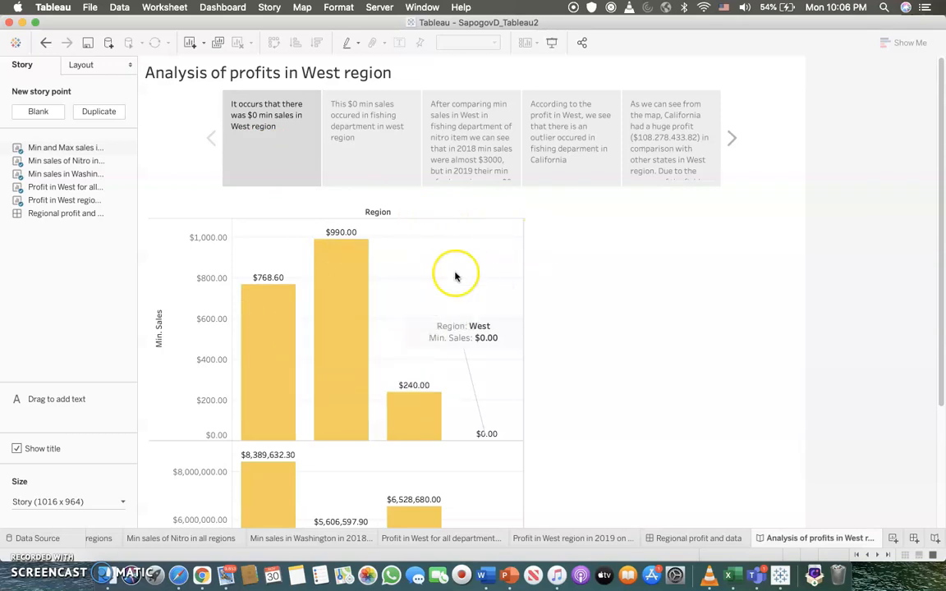
mouse_move(245, 109)
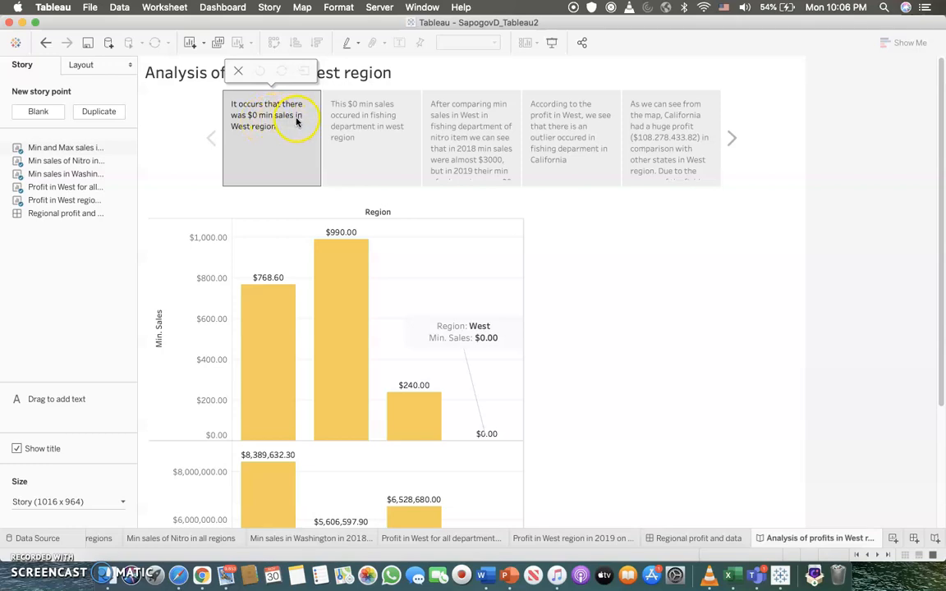
Review the second story point on the fishing department and the third comparing Nitro minimum sales in 2018 and 2019
left_click(363, 138)
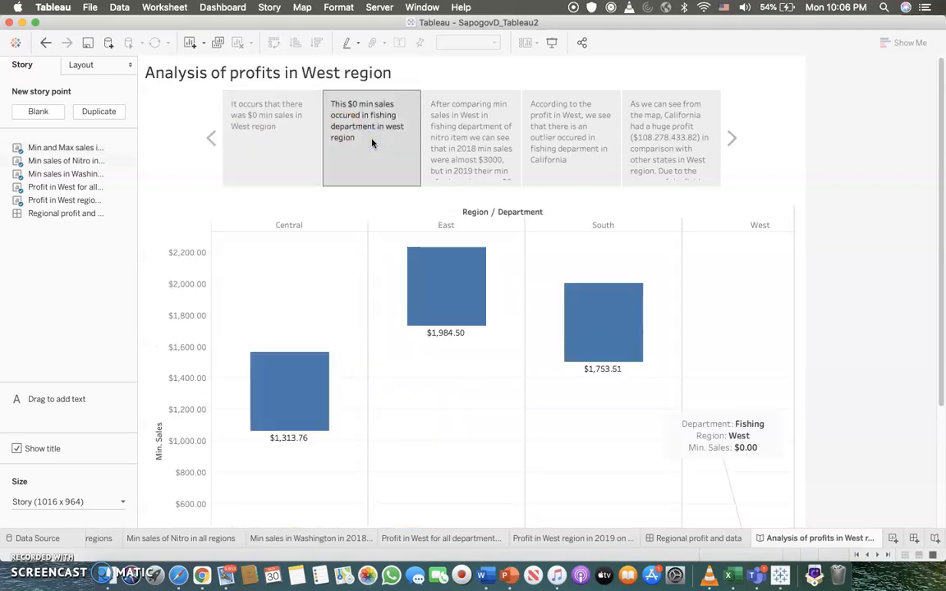
mouse_move(364, 109)
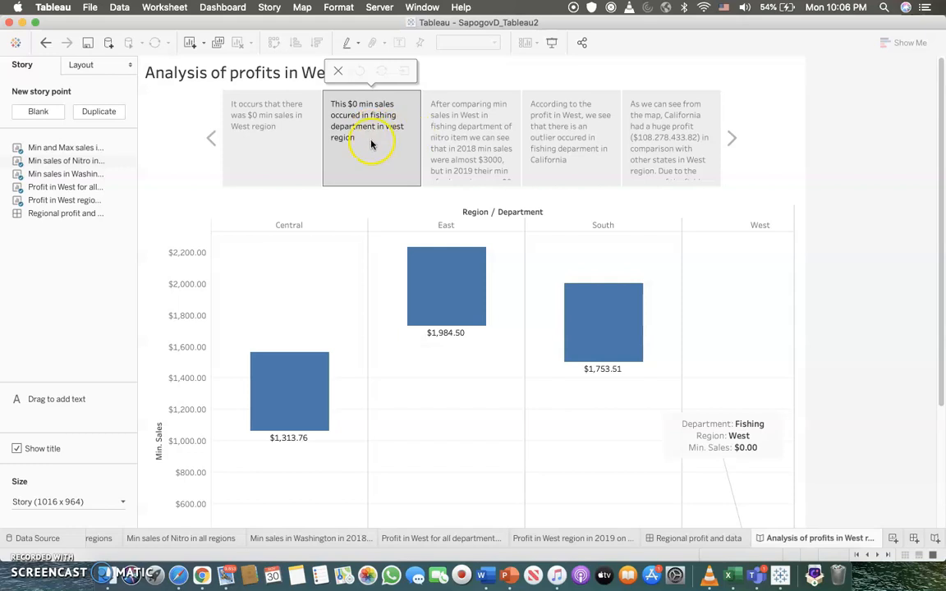
left_click(485, 162)
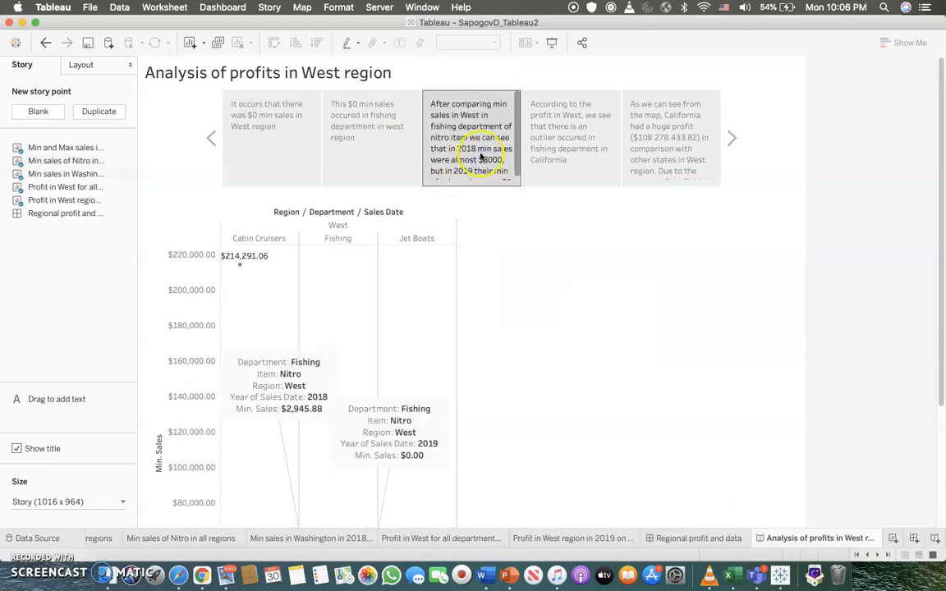
scroll(402, 339, "down", 5)
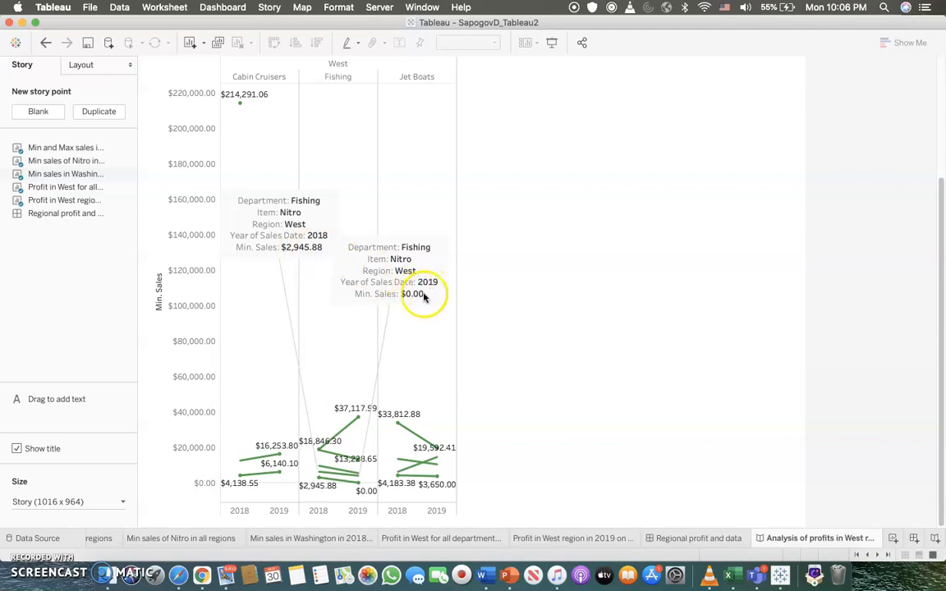
Read the rest of the third story point's caption and review the fourth point on the California fishing department's profit
scroll(509, 199, "up", 5)
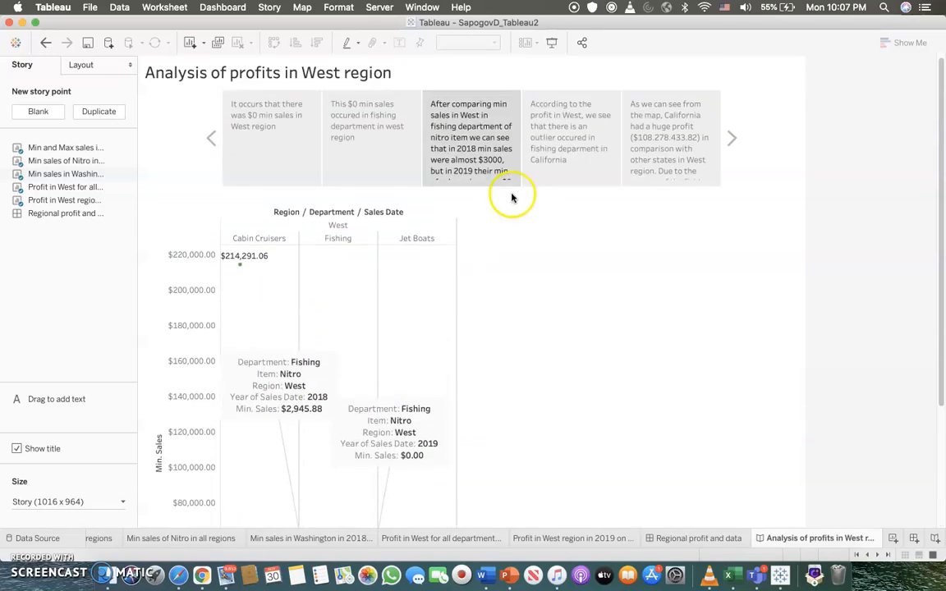
scroll(490, 160, "down", 2)
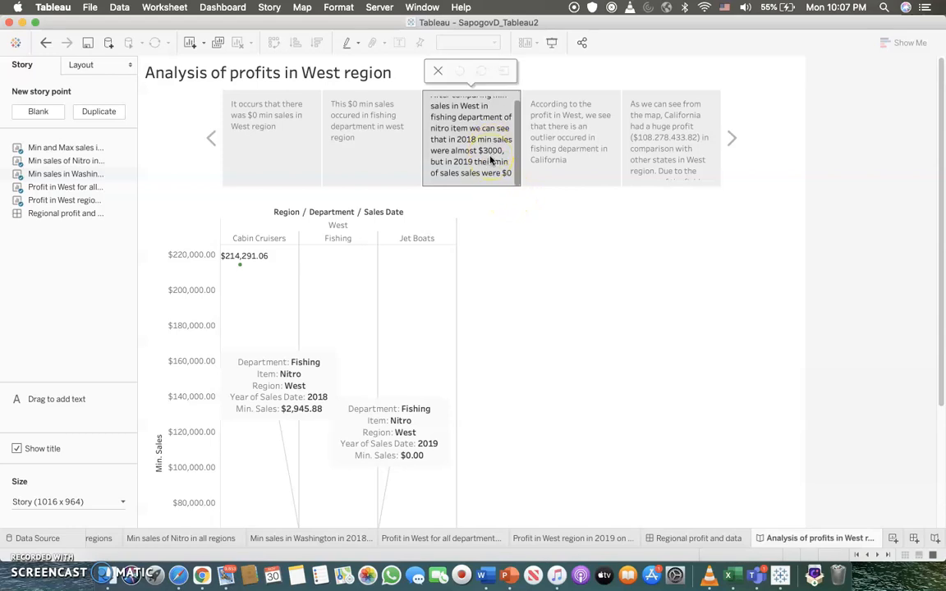
left_click(564, 157)
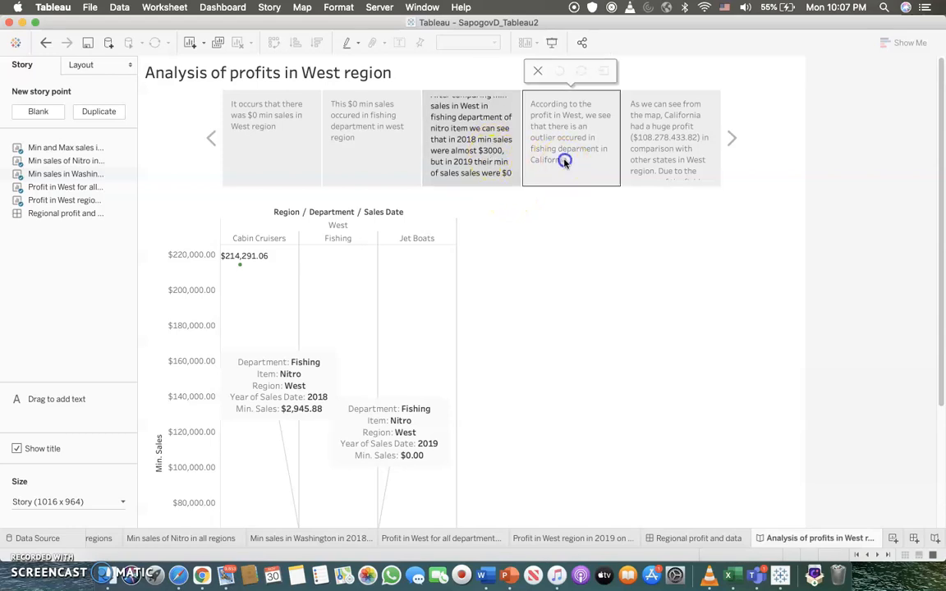
mouse_move(581, 115)
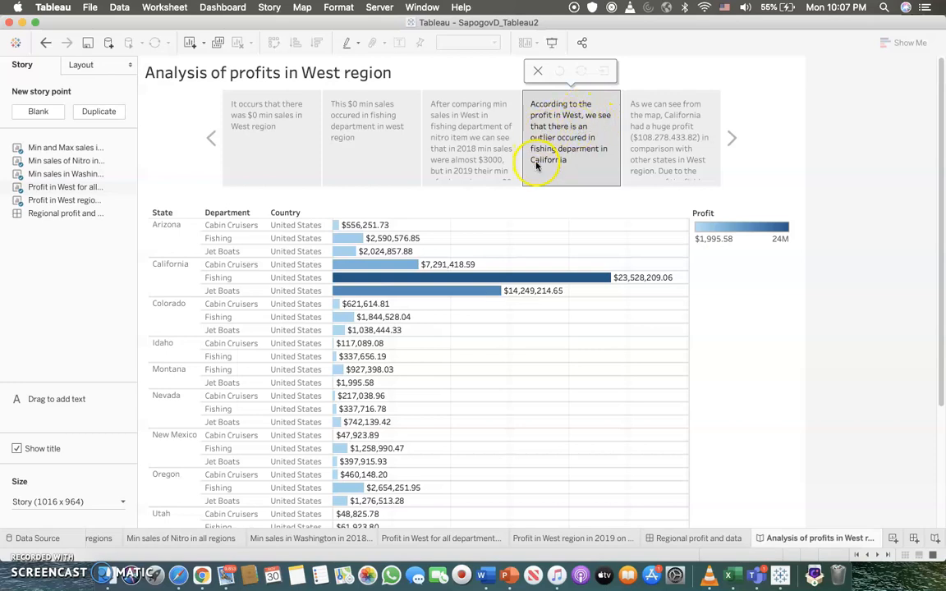
mouse_move(554, 281)
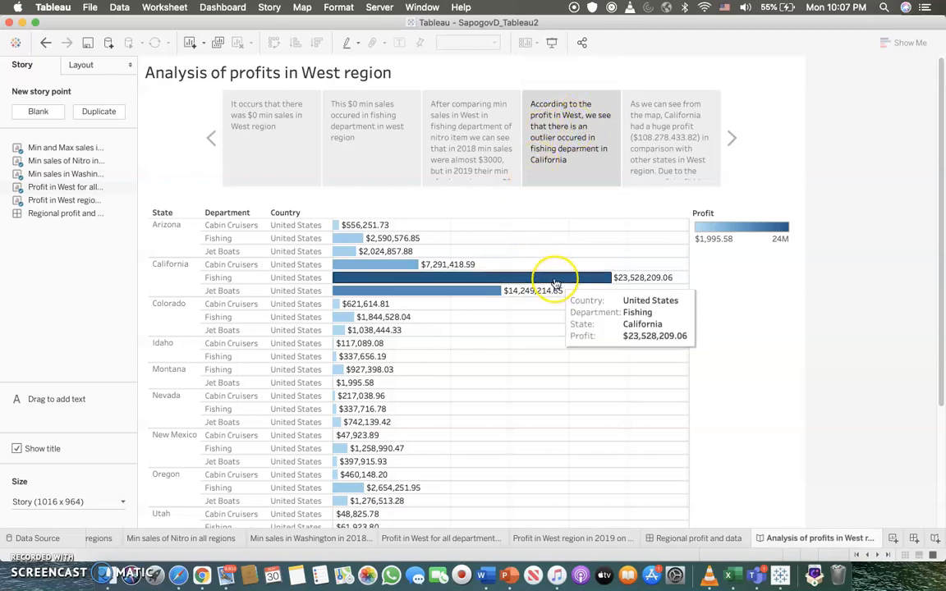
Open the fifth story point with the West region profit map and read its caption about California's profit
left_click(661, 169)
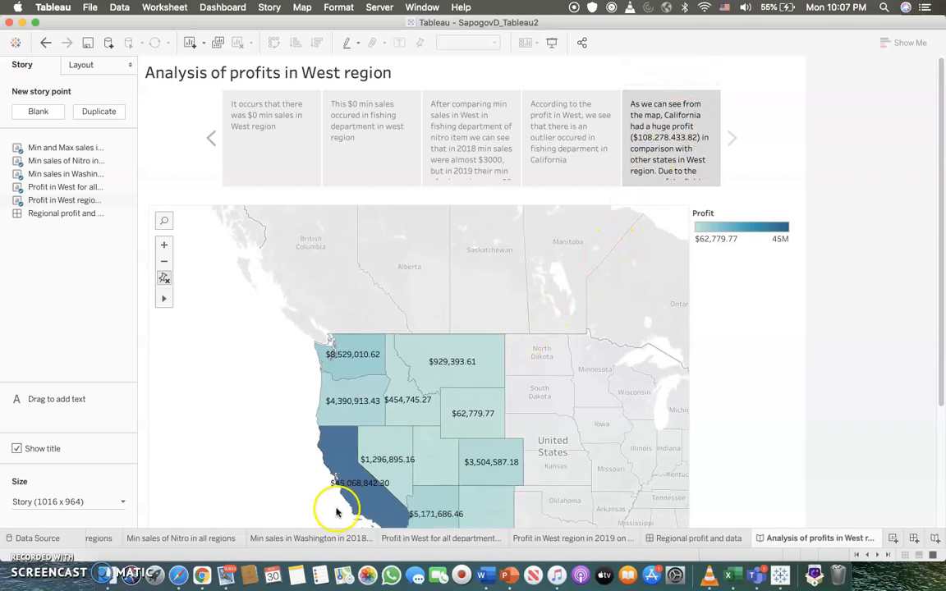
mouse_move(362, 493)
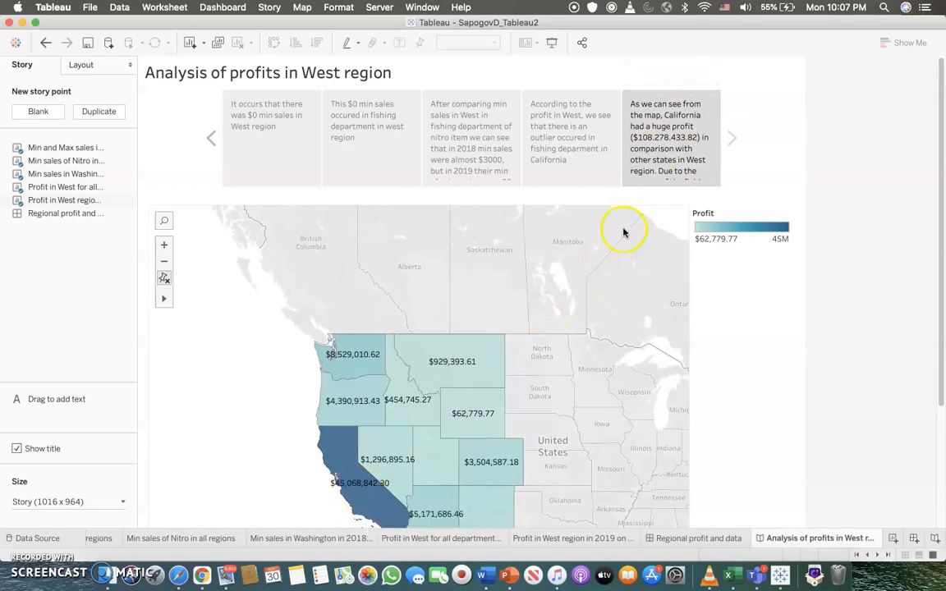
scroll(678, 165, "down", 2)
scroll(678, 165, "down", 2)
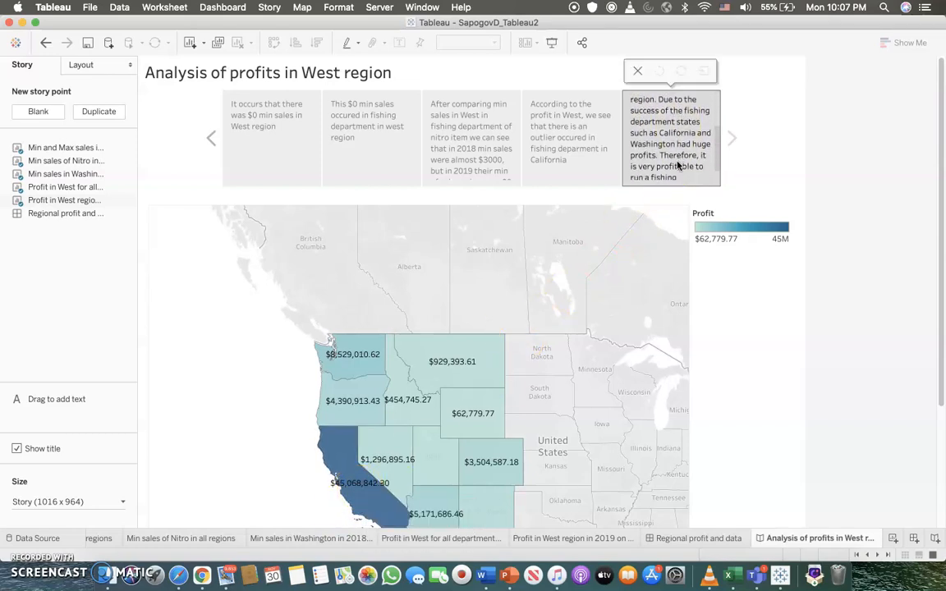
scroll(678, 165, "down", 2)
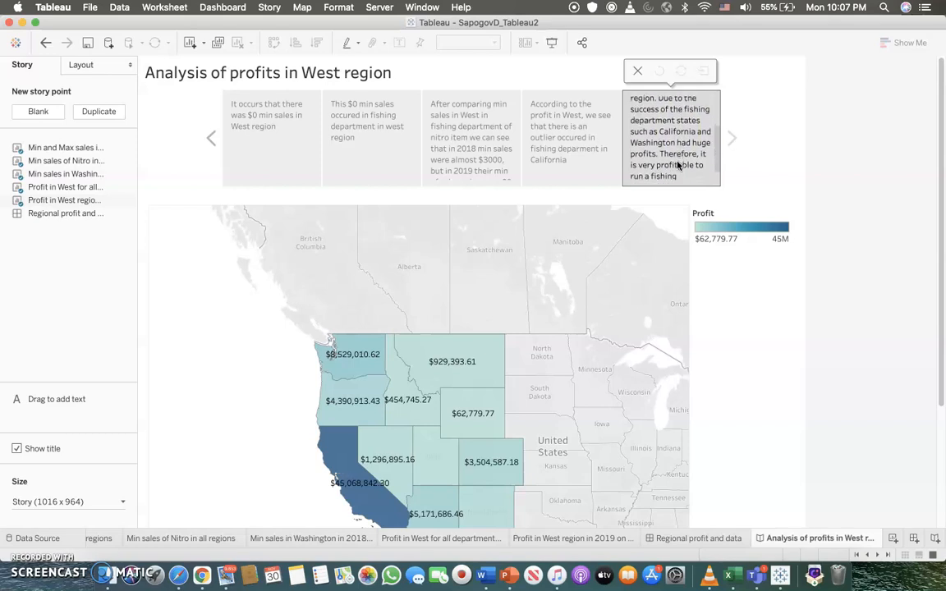
mouse_move(463, 359)
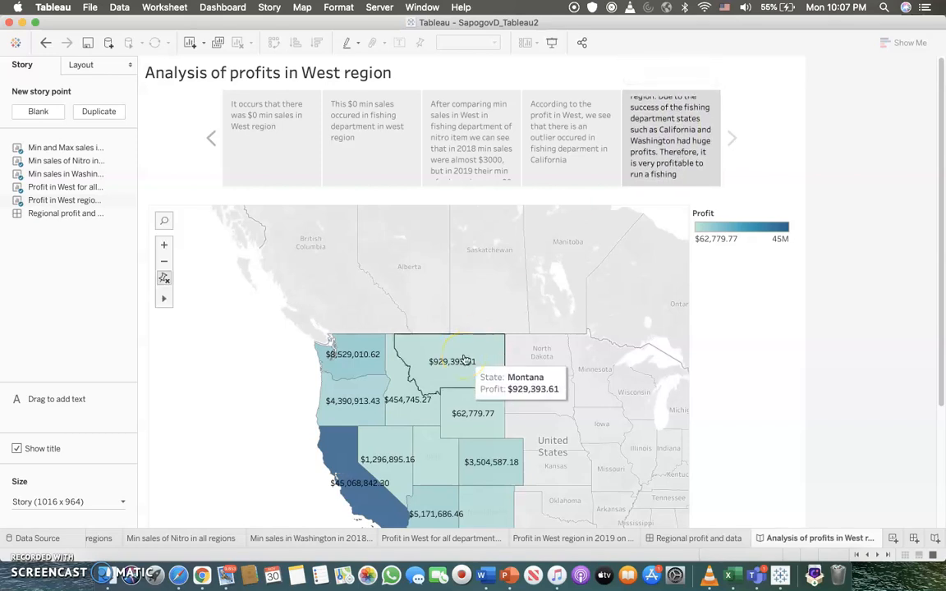
Highlight California and Washington one after another on the story's profit map, and clear the state selection
mouse_move(351, 448)
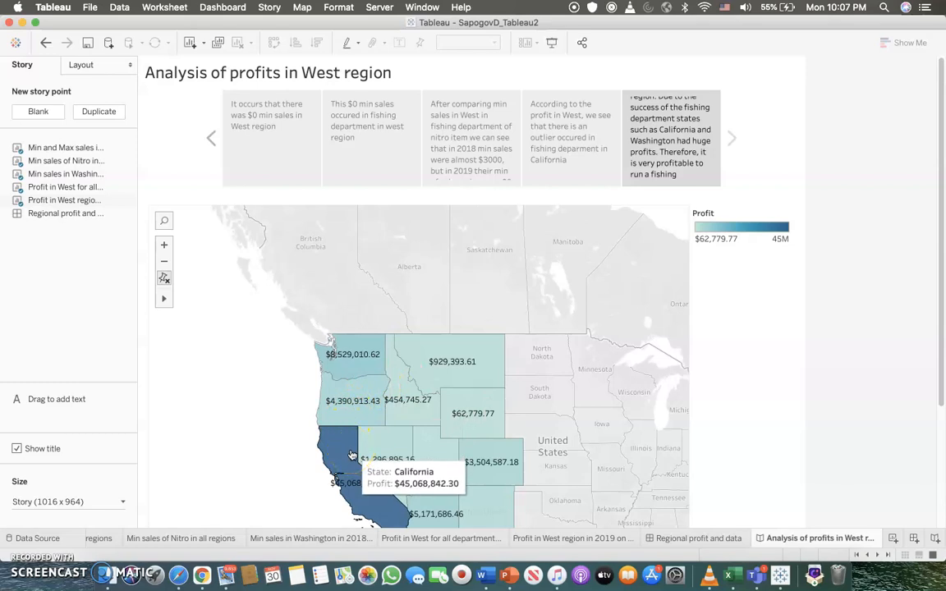
left_click(351, 455)
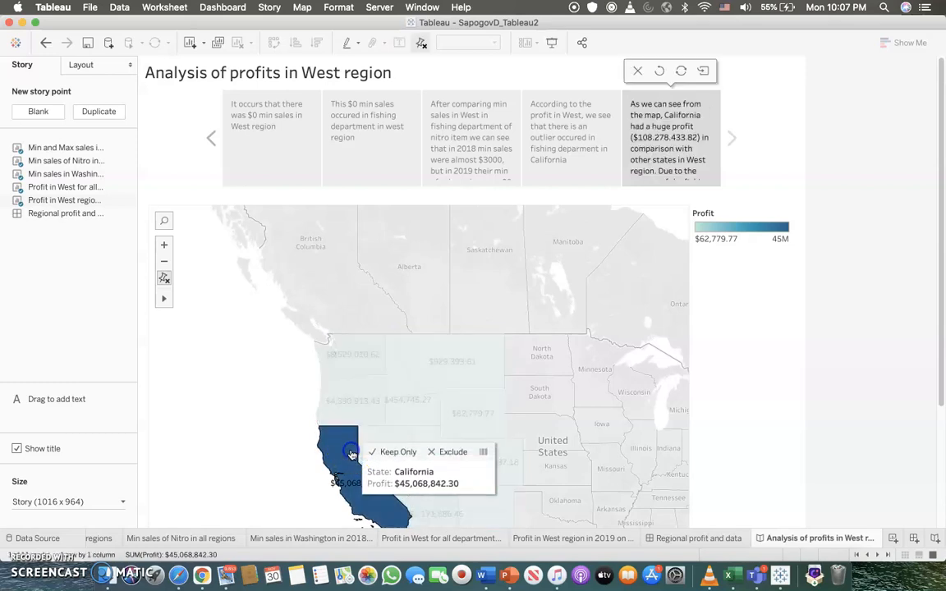
left_click(348, 370)
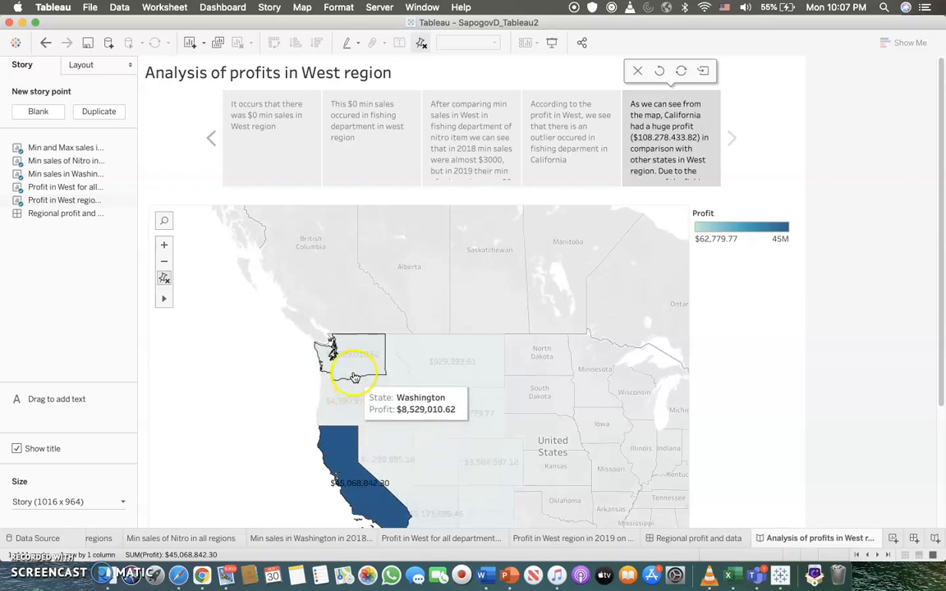
left_click(284, 374)
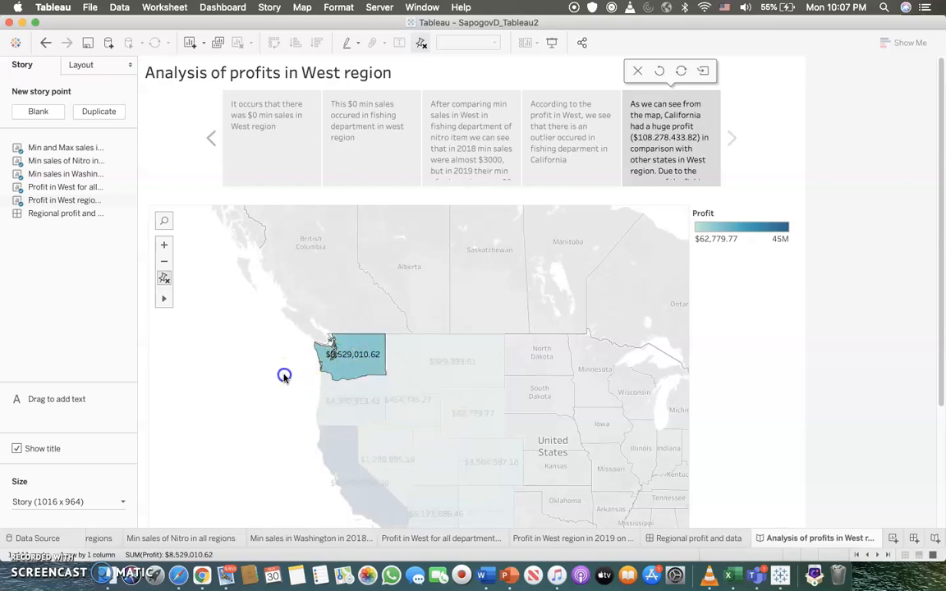
Compare the end of the fifth point's caption with Washington and California on the map, and return to the first story point
scroll(680, 161, "down", 3)
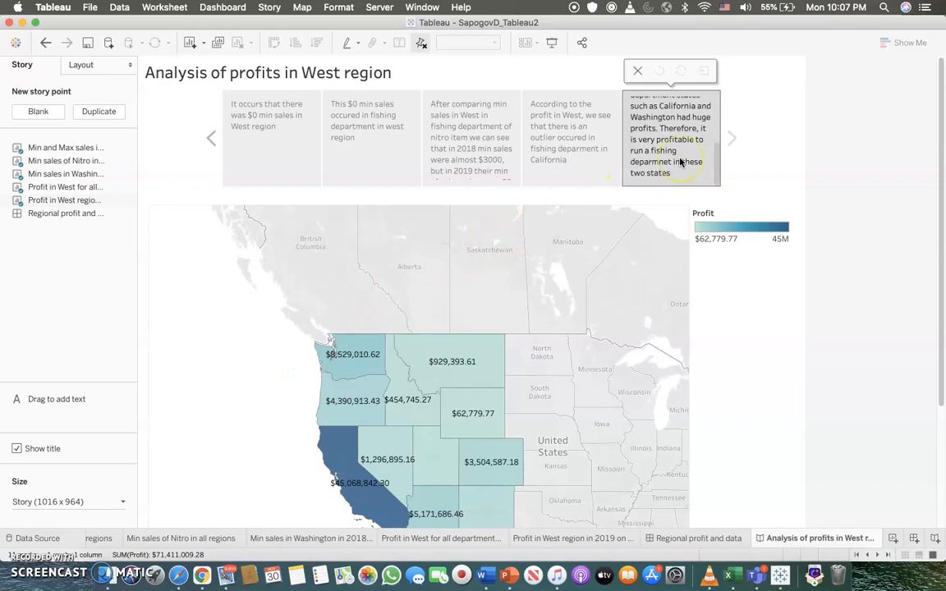
mouse_move(343, 363)
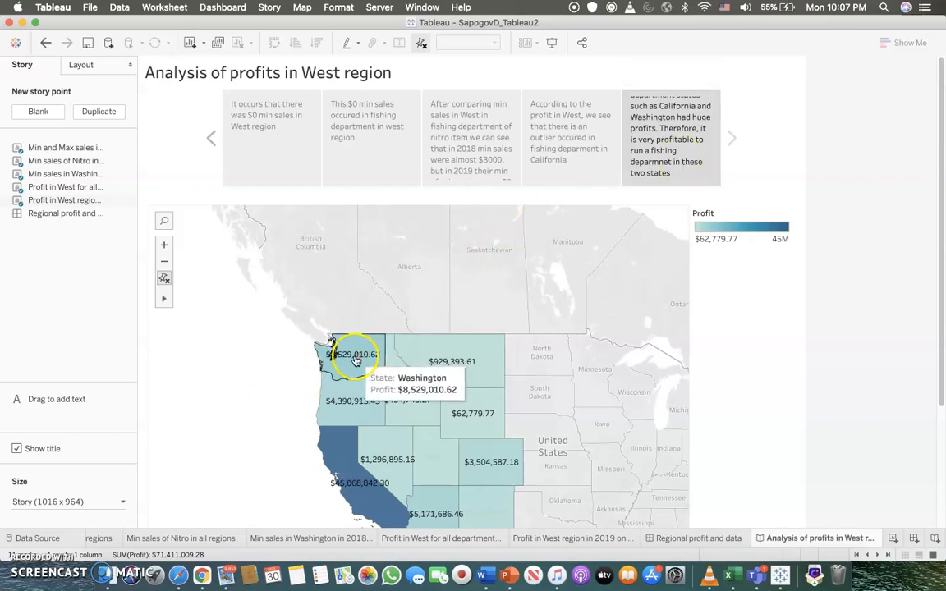
mouse_move(338, 452)
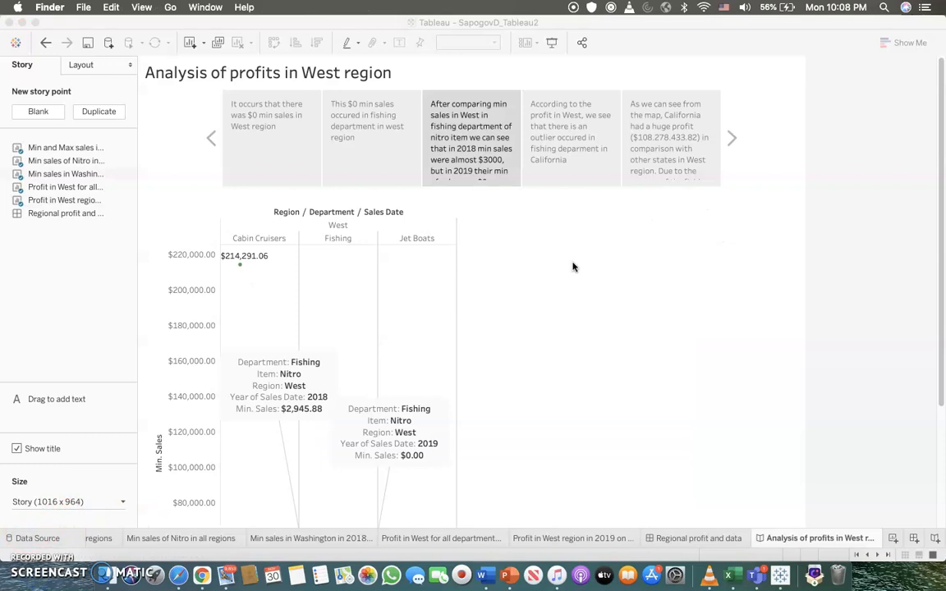
left_click(278, 165)
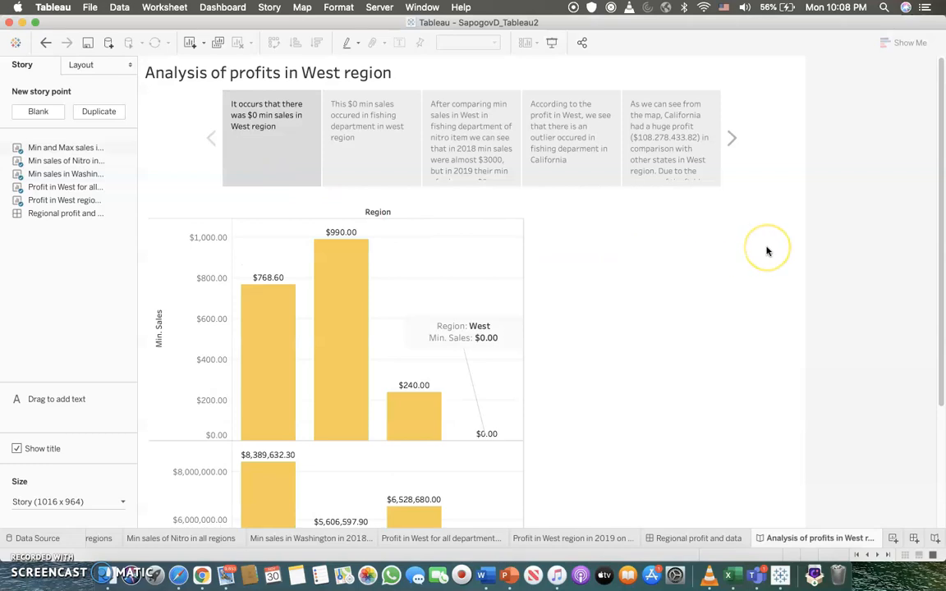